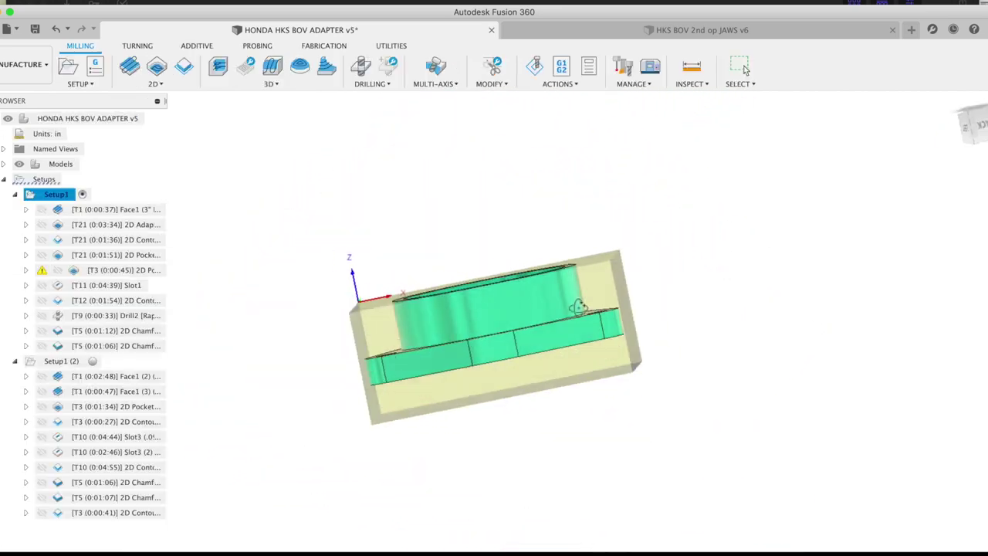
- Review Setup1's fixed-size stock box settings and its work coordinate system, then close the setup
shift+middle_drag(578, 308, 633, 272)
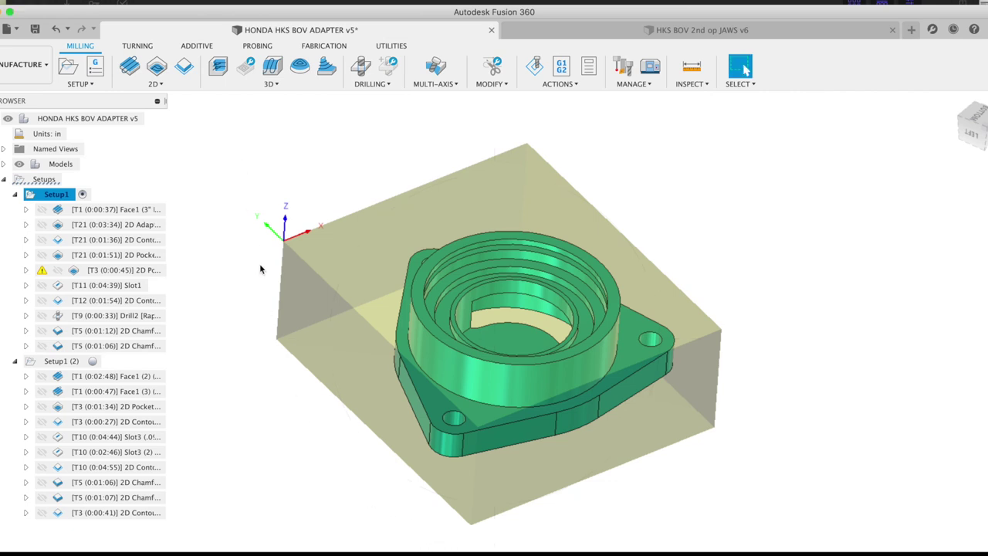
double_click(65, 196)
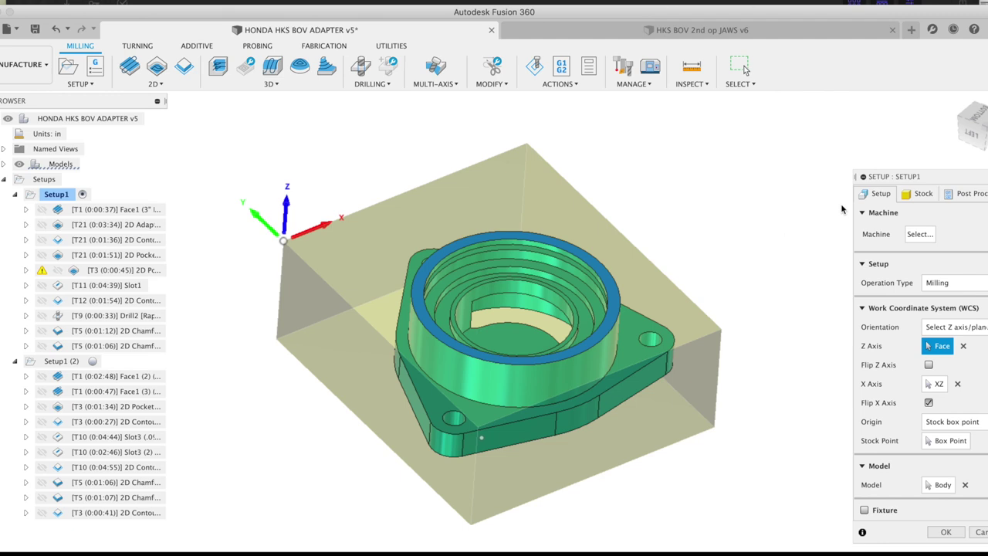
click(918, 193)
drag(933, 183, 898, 158)
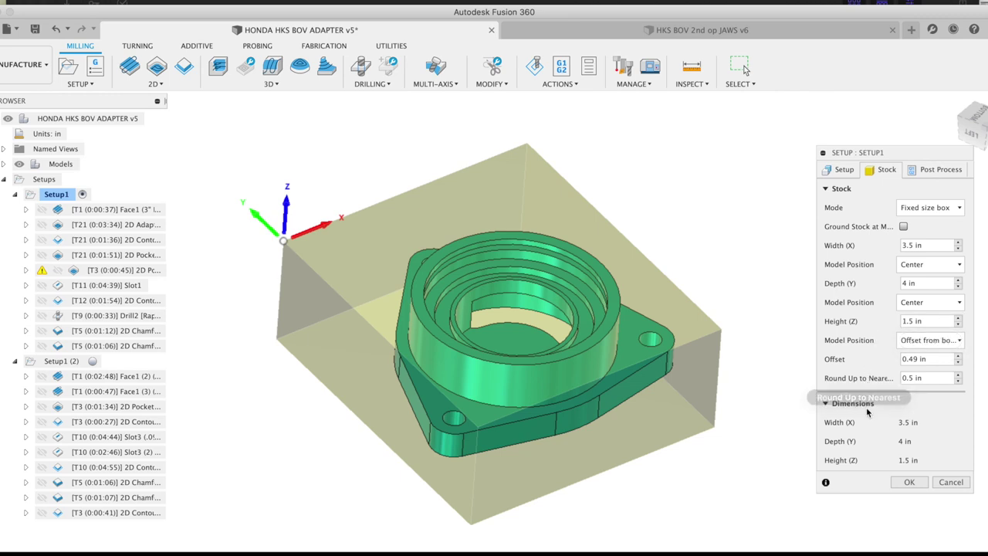
click(843, 169)
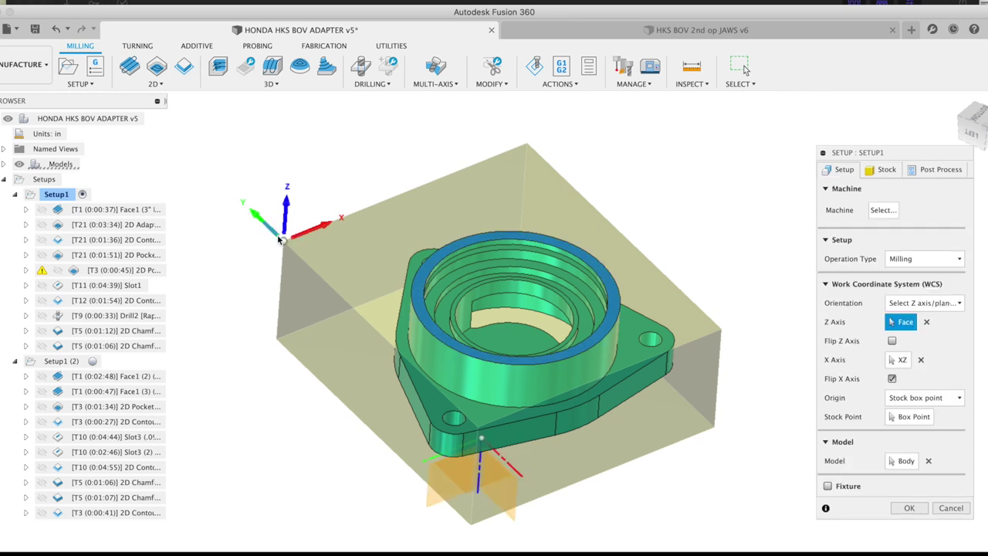
click(909, 508)
- Examine the Face1 and 2D Adaptive3 roughing toolpaths of Setup1 on the adapter
click(116, 209)
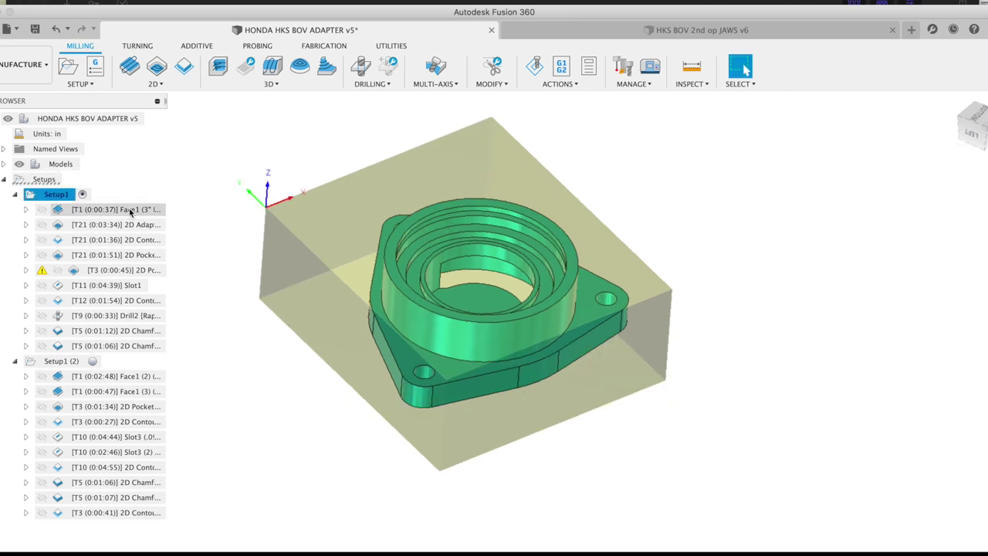
shift+middle_drag(394, 198, 466, 184)
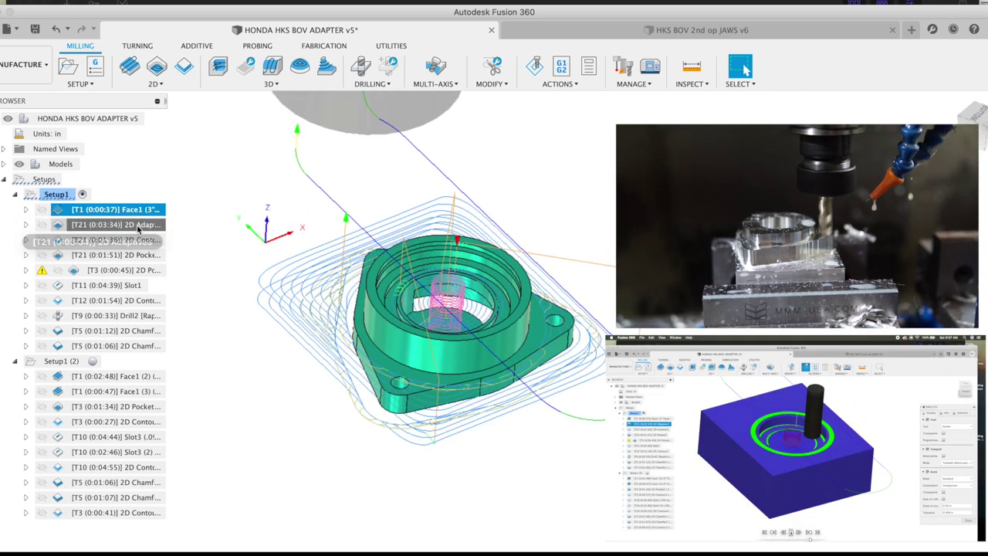
shift+middle_drag(463, 340, 485, 383)
scroll(485, 384, up, 4)
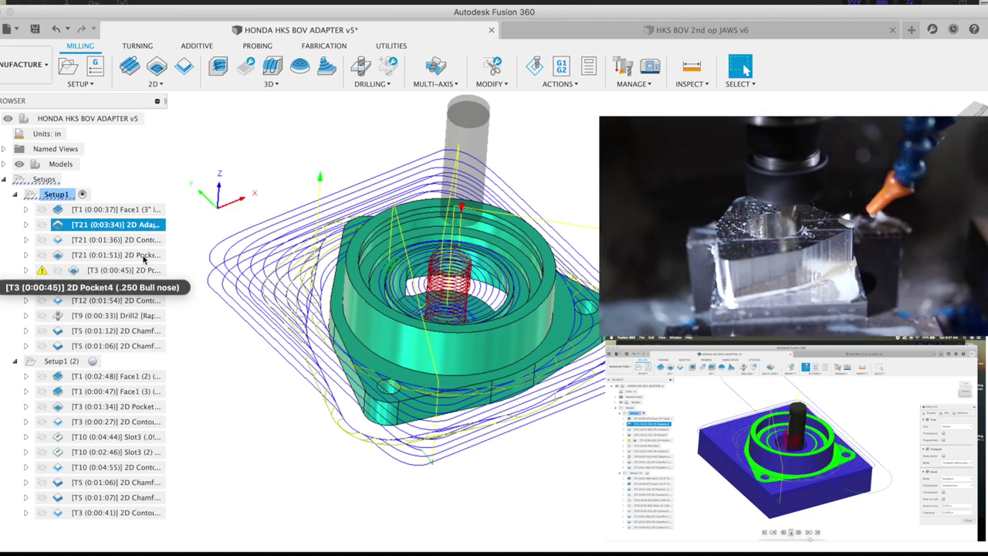
- Examine the 2D Contour2, 2D Pocket3 and 2D Pocket4 toolpaths of Setup1, including the floor of the central bore
click(108, 239)
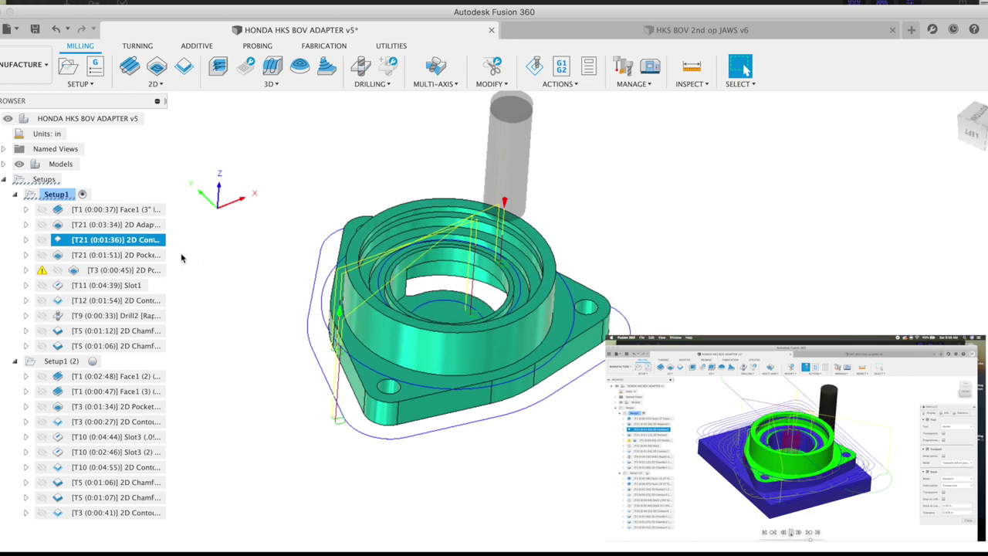
click(147, 255)
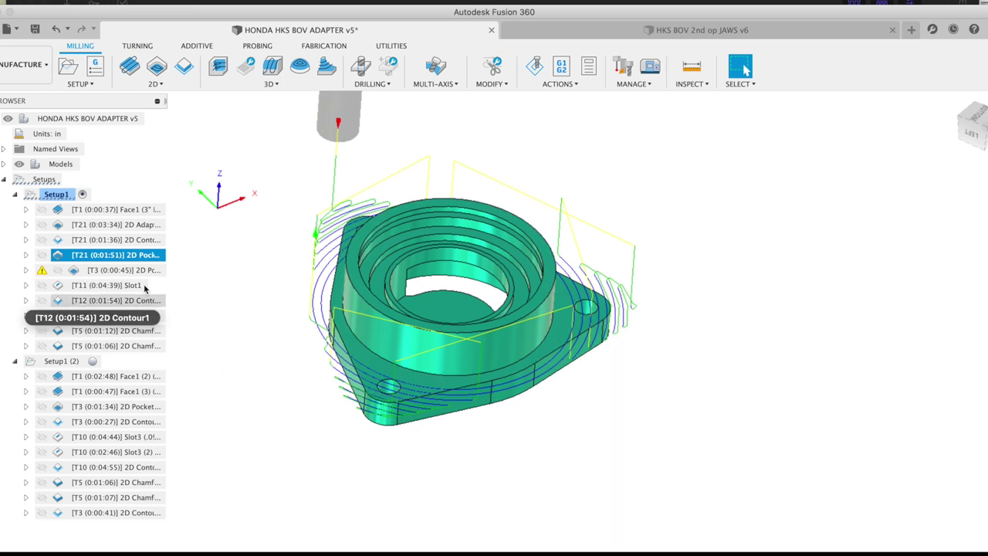
click(124, 270)
scroll(380, 283, down, 2)
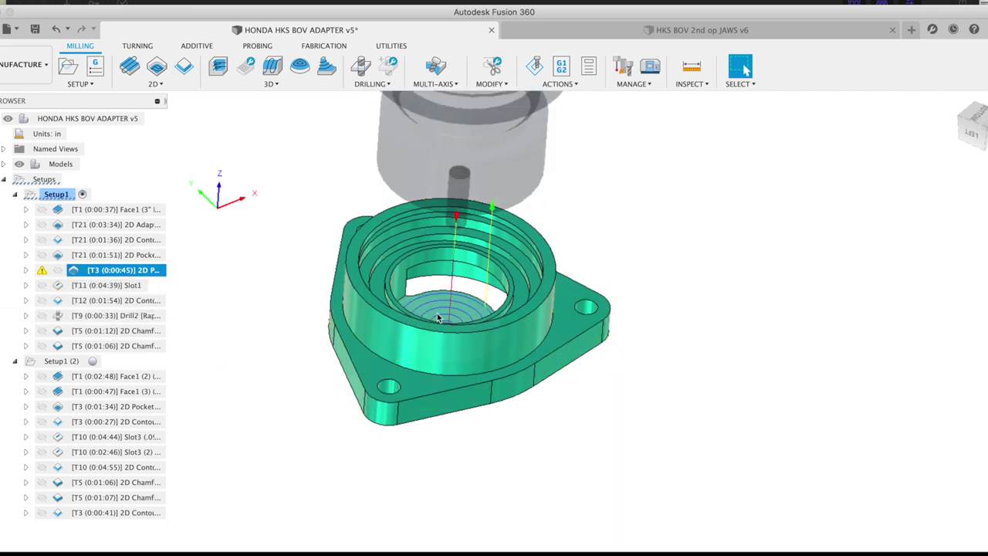
scroll(417, 317, up, 8)
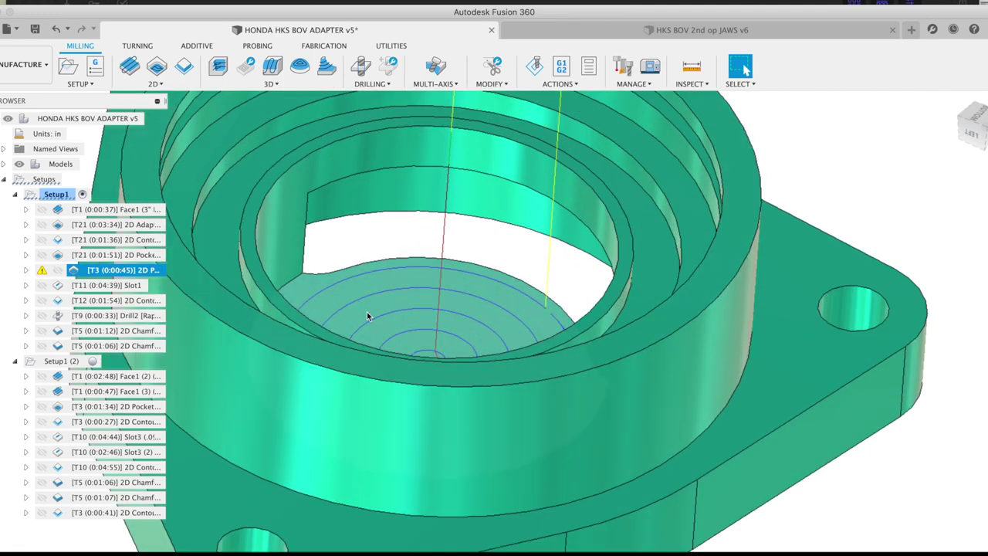
scroll(413, 303, down, 6)
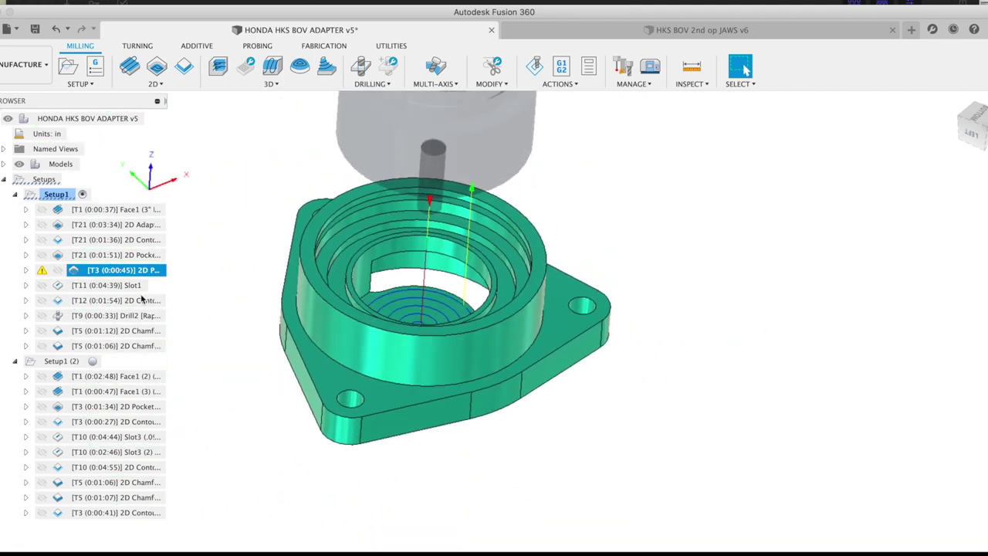
- Examine the Slot1 toolpath inside the adapter's bore and display the 2D Contour1 toolpath of Setup1
click(130, 286)
scroll(356, 262, down, 2)
scroll(417, 254, up, 10)
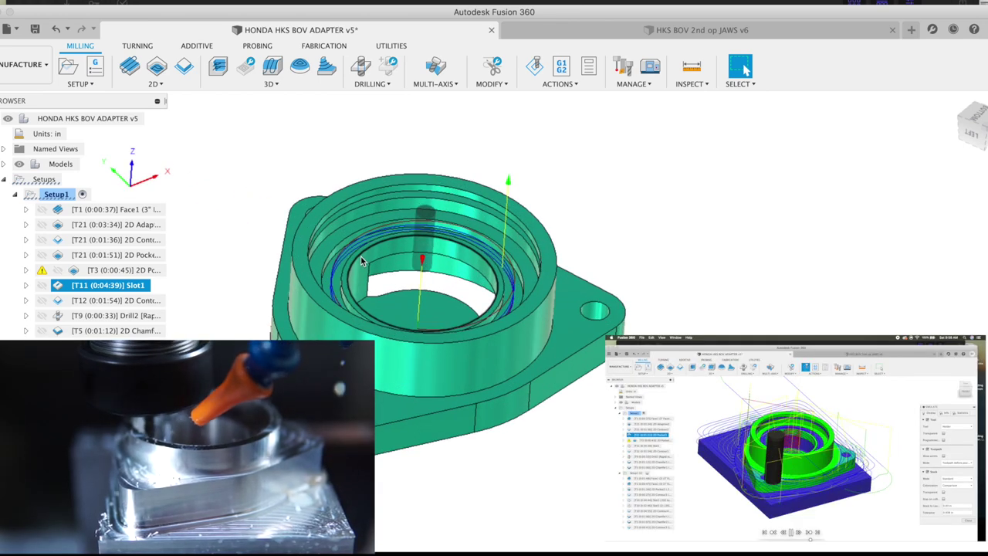
scroll(540, 423, down, 8)
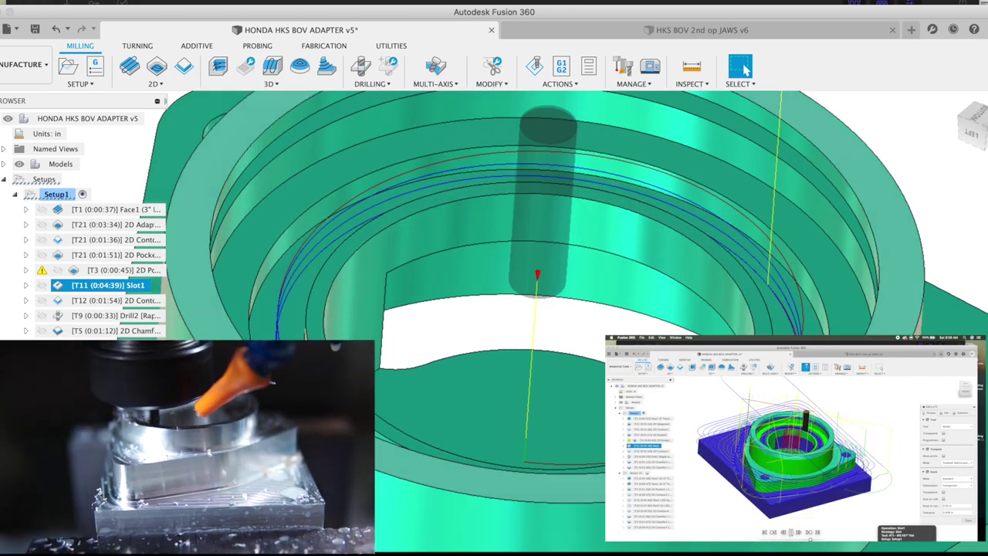
scroll(539, 423, up, 3)
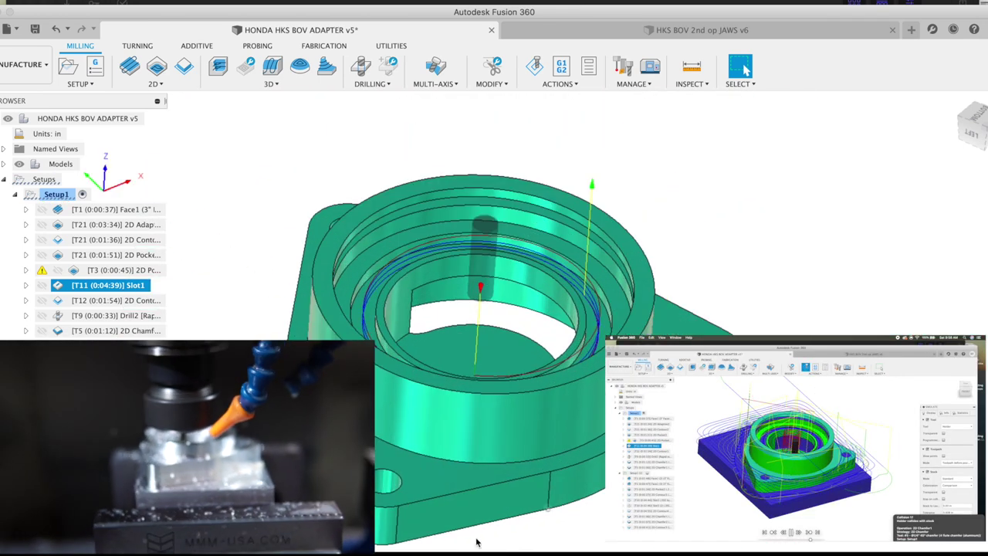
scroll(439, 540, down, 3)
click(93, 300)
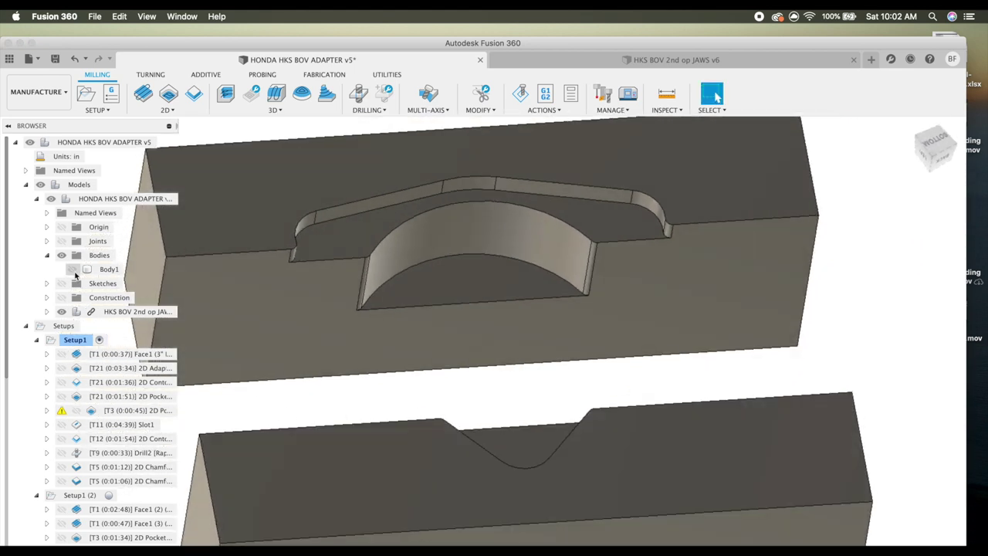
- Make Body1 visible between the second-operation soft jaws and collapse the model tree
click(71, 269)
click(15, 144)
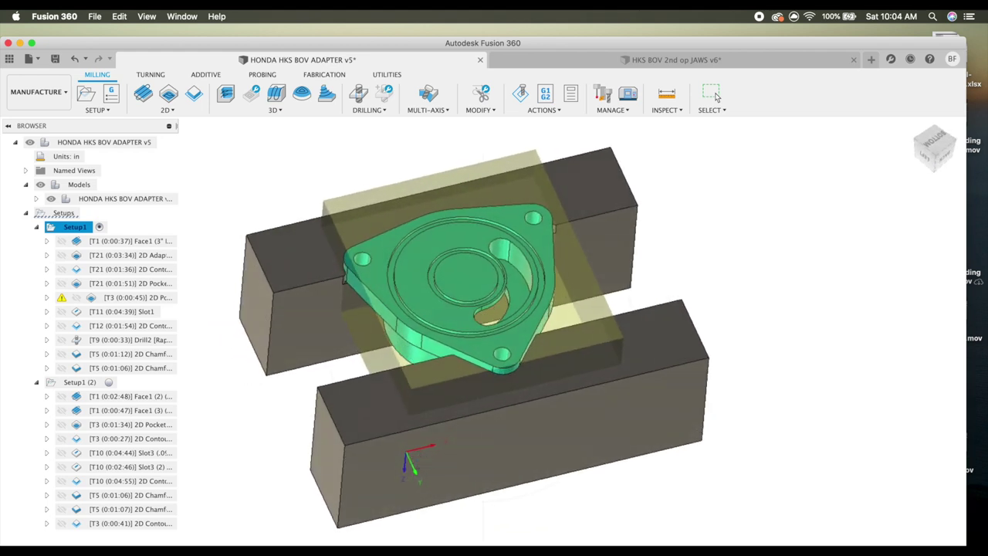
- Examine the stock of Setup1 (2) and its Face1 (2) and Face1 (3) facing toolpaths over the flipped adapter
click(192, 437)
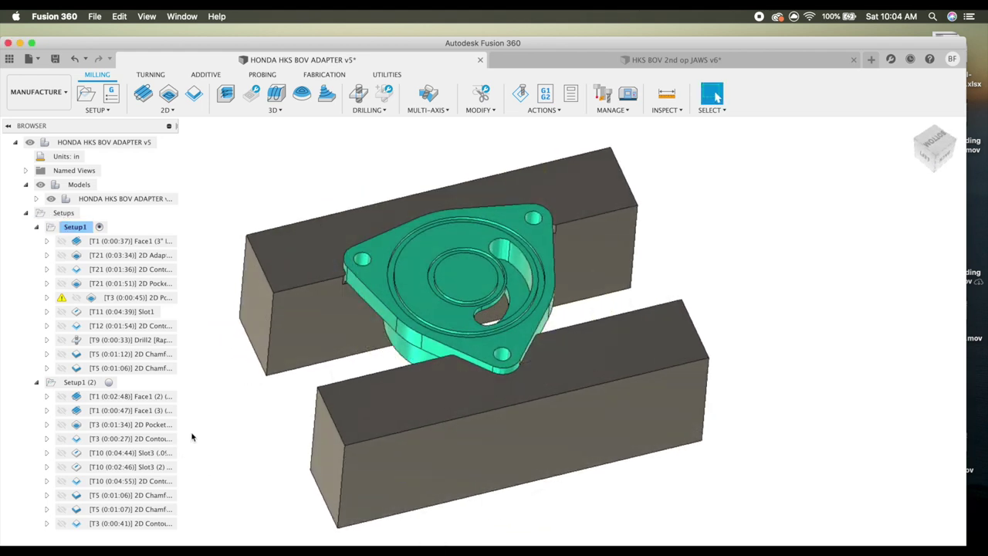
click(81, 382)
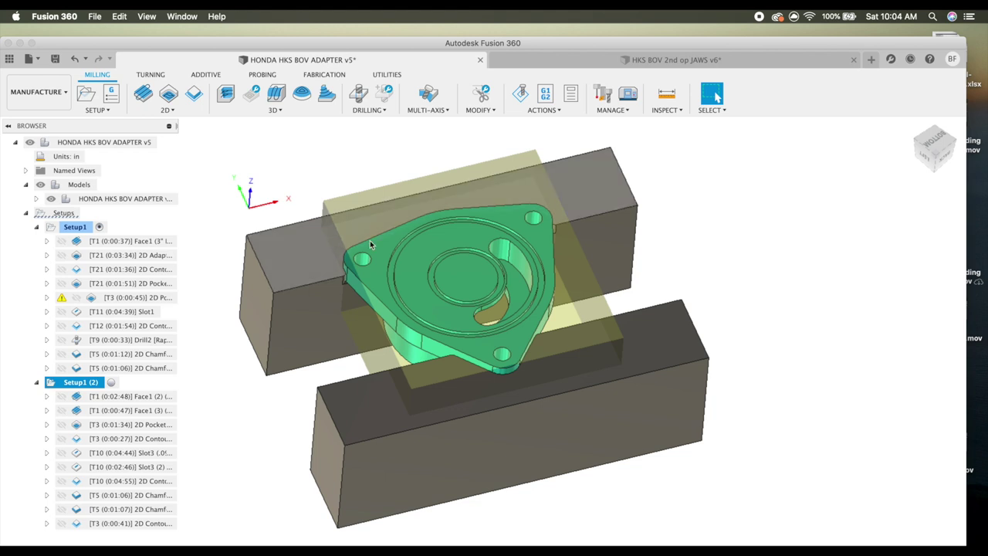
click(926, 160)
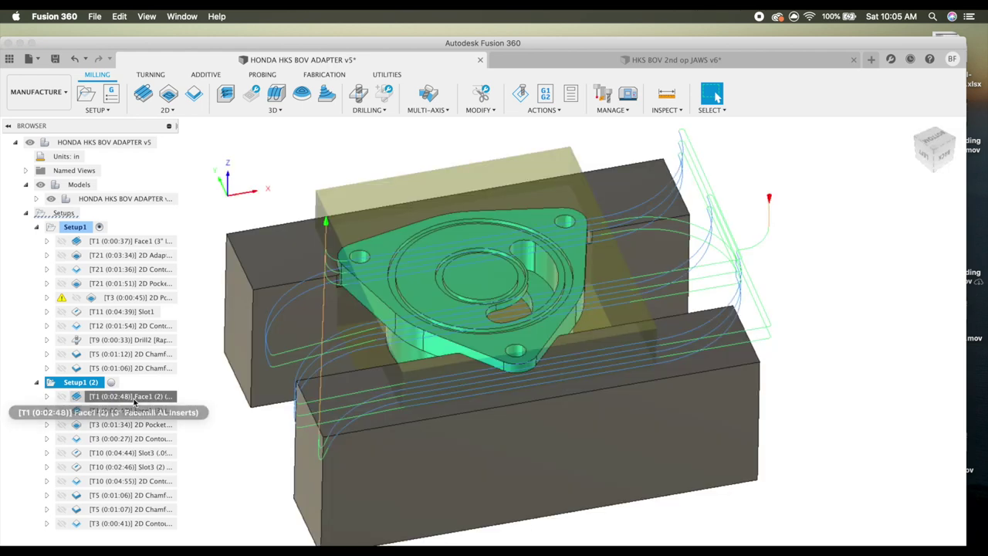
click(124, 396)
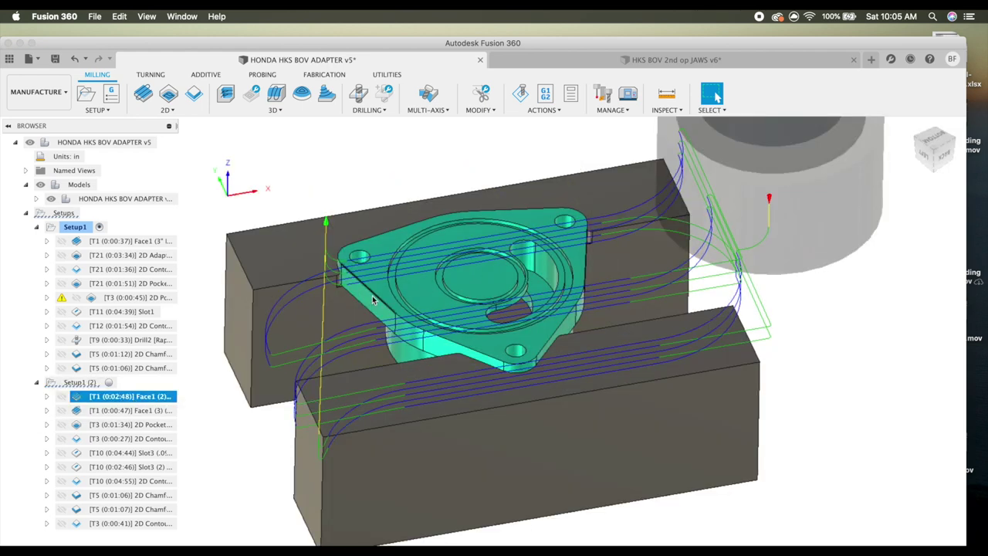
click(134, 410)
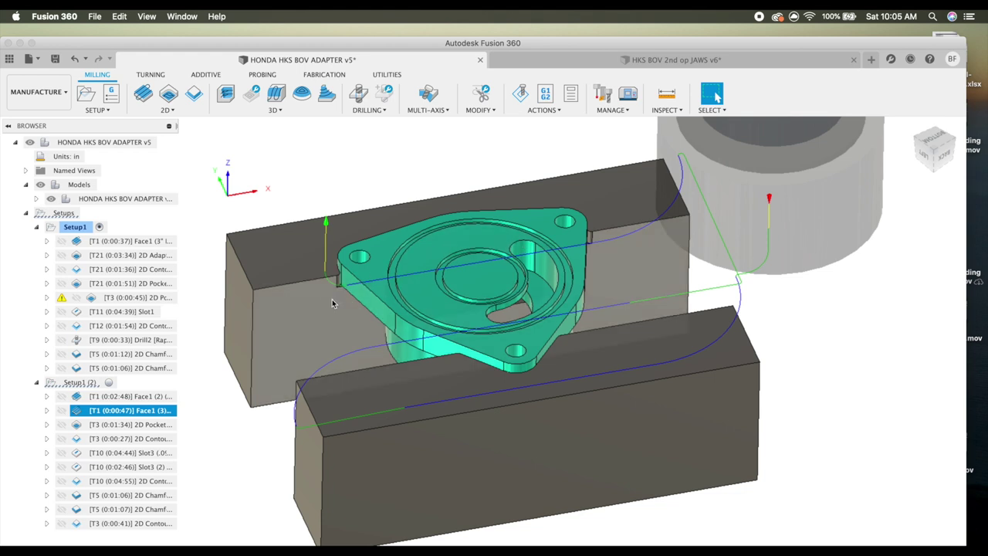
- Examine the Setup1 (2) 2D Pocket2 and 2D Contour3 toolpaths that cut the curved through-opening
click(154, 425)
scroll(512, 272, down, 2)
scroll(525, 286, up, 6)
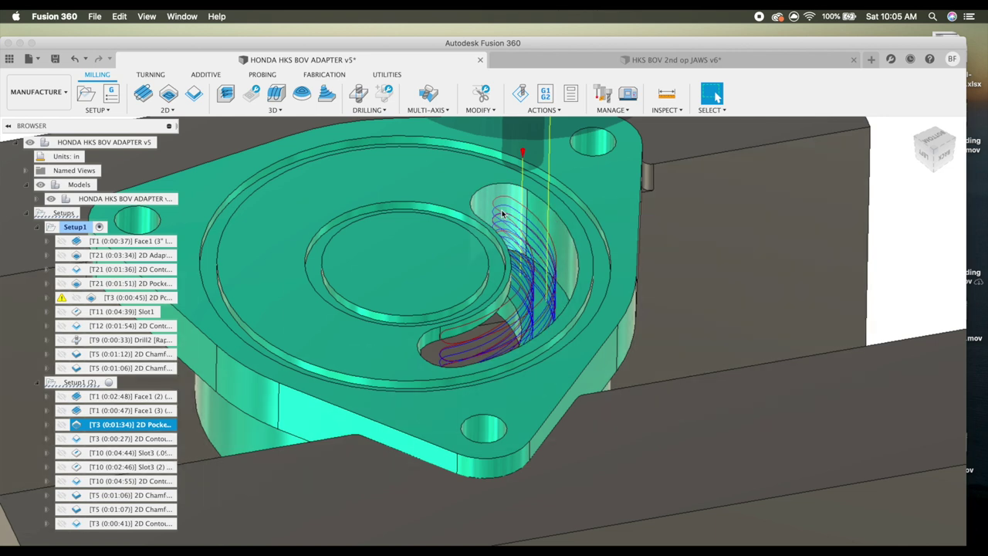
scroll(515, 308, down, 5)
click(131, 439)
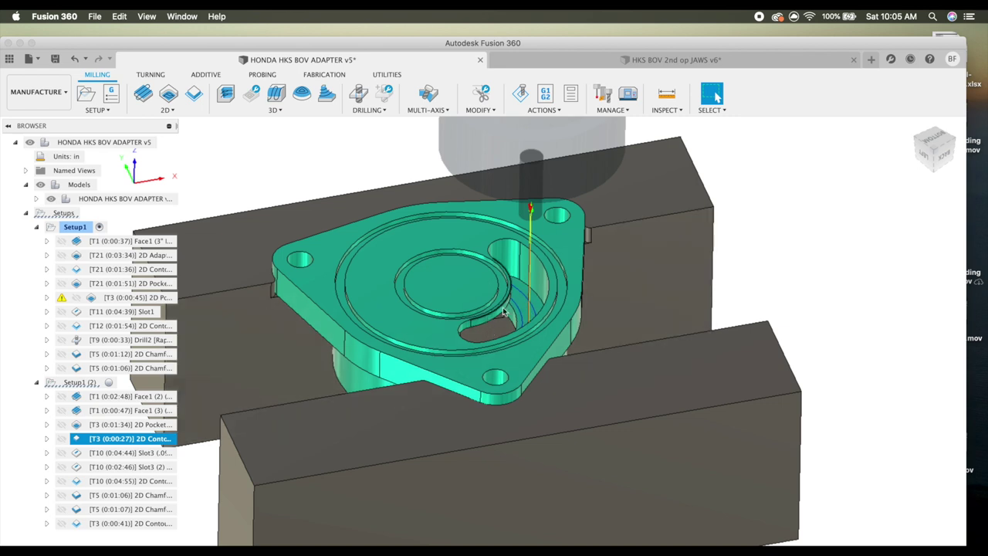
- Examine the Slot3 and Slot3 (2) groove toolpaths and the 2D Contour4 toolpath of Setup1 (2)
click(155, 453)
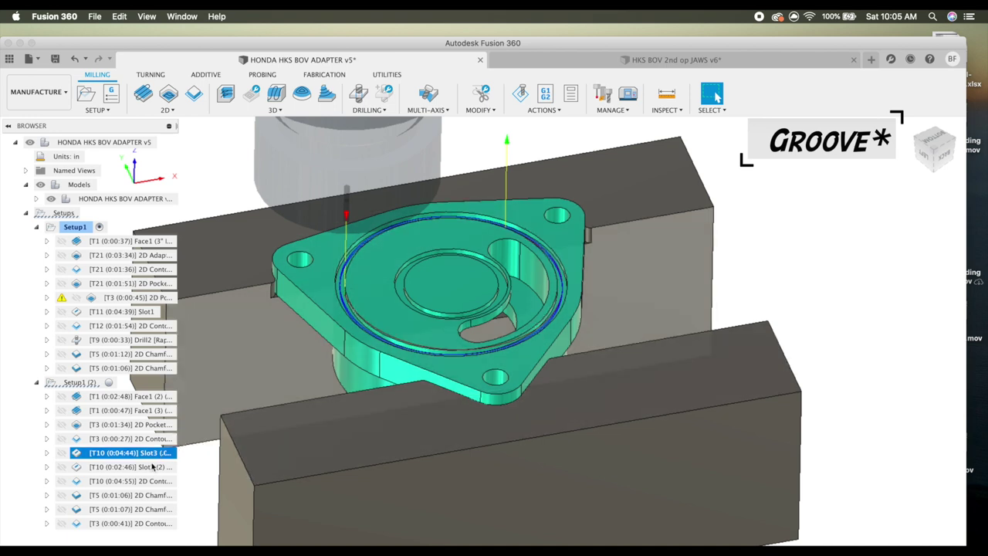
key(Down)
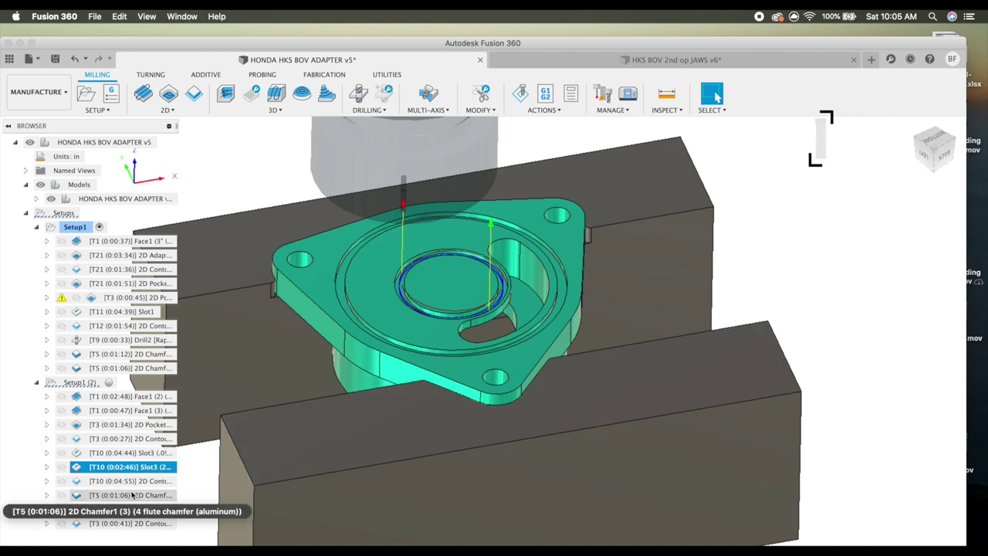
key(Down)
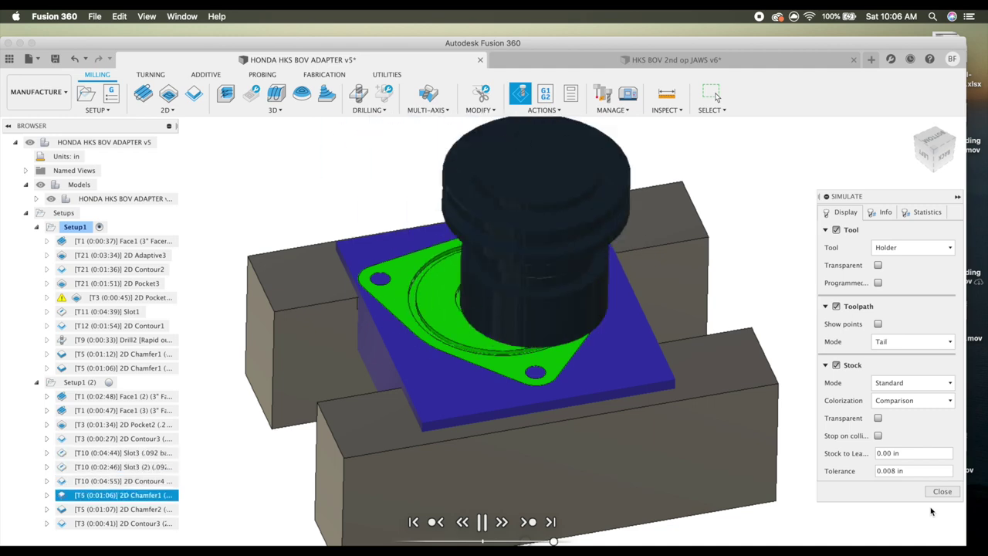
- Inspect the simulated second-operation machining of the adapter's flange face from another angle
shift+middle_drag(930, 511, 772, 448)
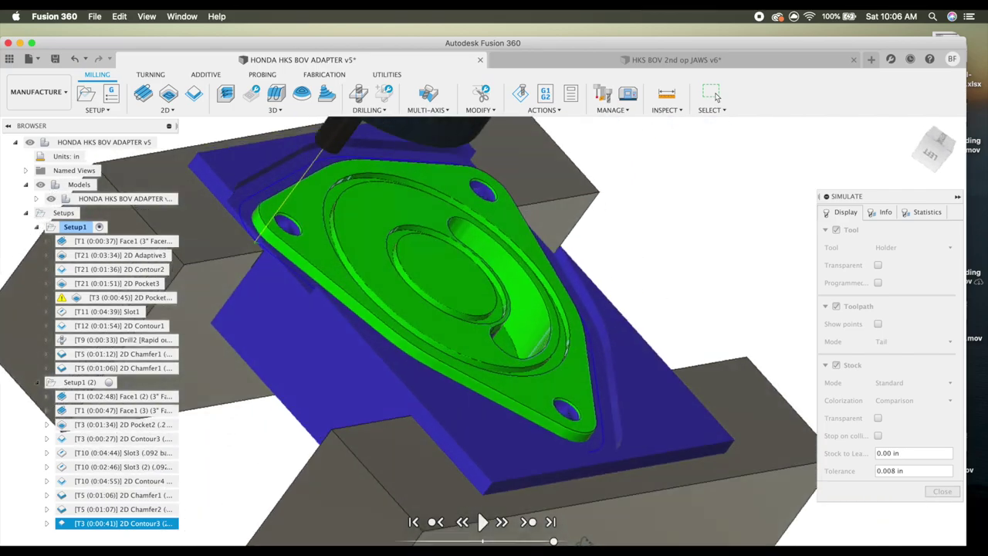